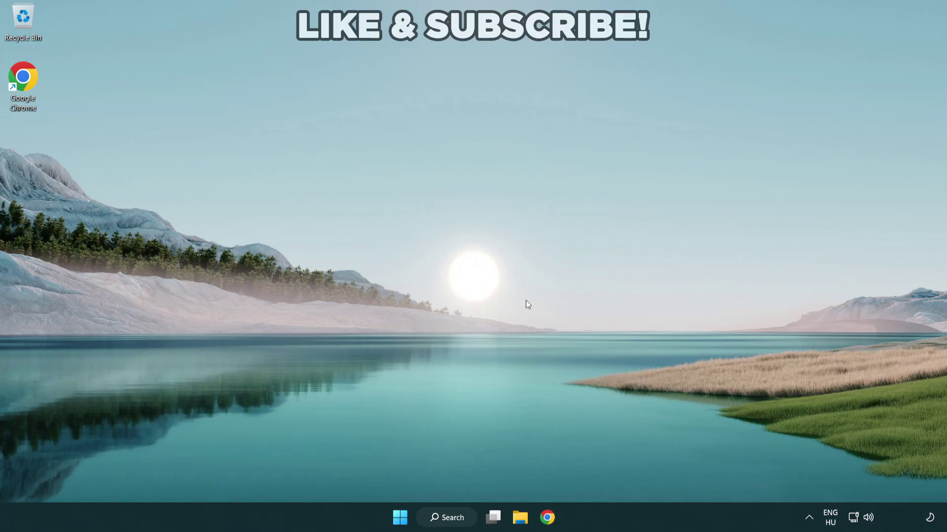
Step: Switch the sound output from CABLE Input to Speakers (High Definition Audio Device) in Quick Settings
{"action": "left_click", "coordinate": [868, 519]}
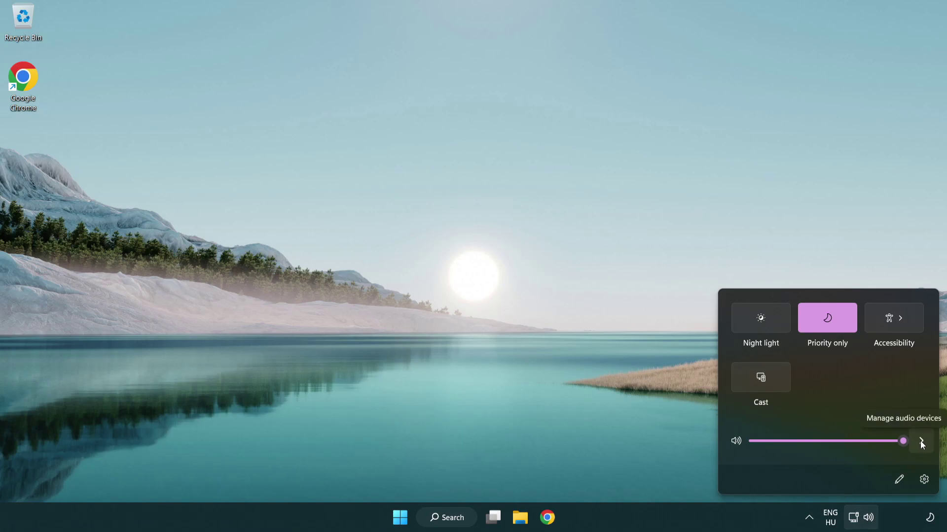
{"action": "left_click", "coordinate": [920, 441]}
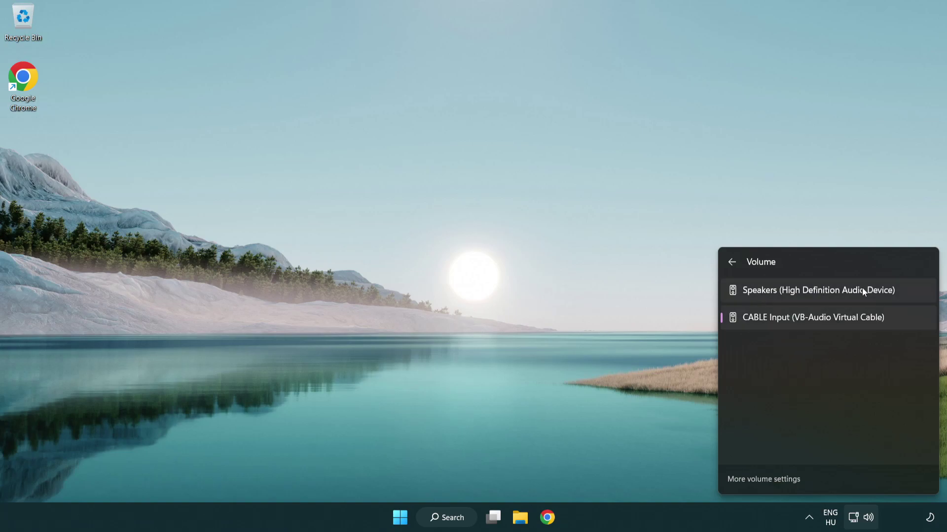
{"action": "left_click", "coordinate": [908, 293]}
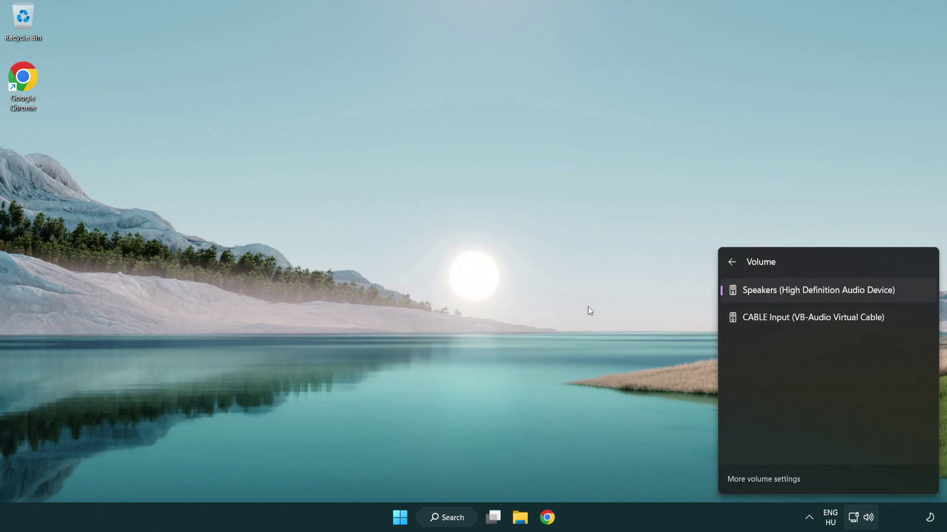
{"action": "left_click", "coordinate": [495, 282]}
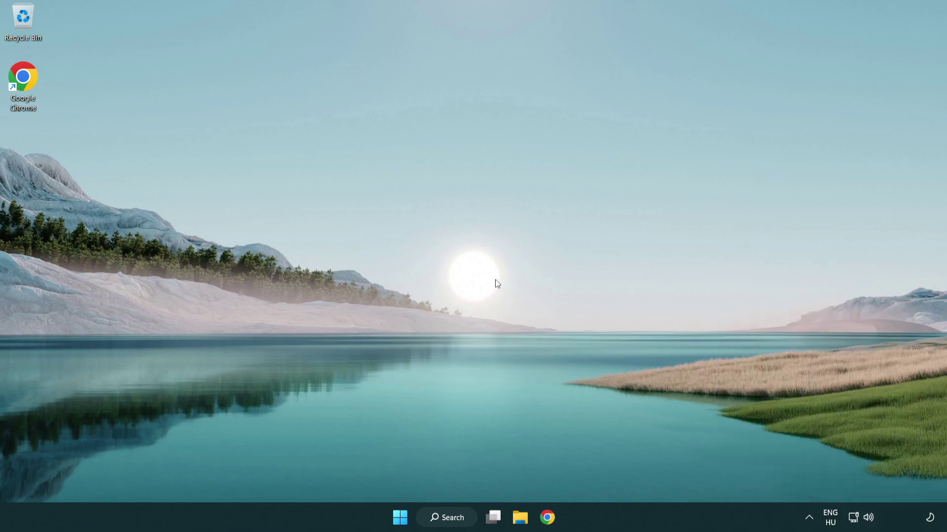
Step: Reset all sound devices and app volumes in the Volume mixer, then close Settings
{"action": "right_click", "coordinate": [868, 518]}
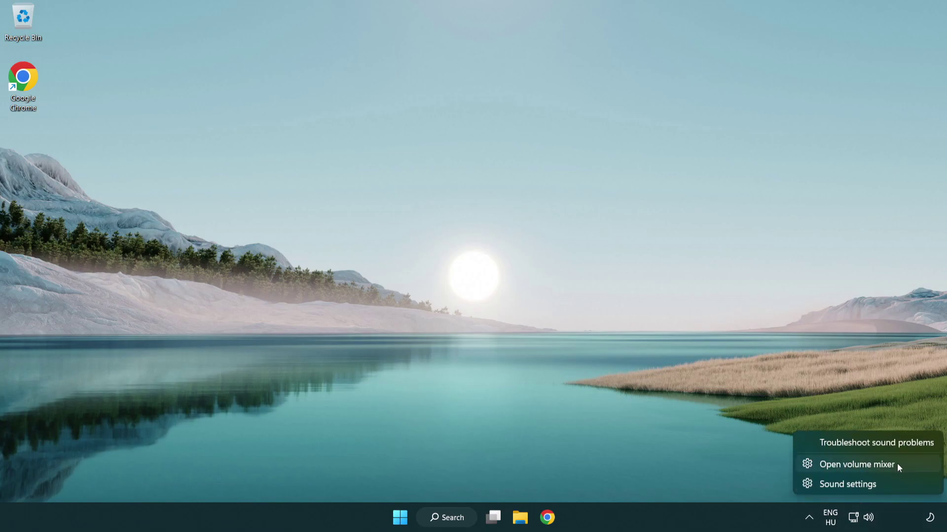
{"action": "left_click", "coordinate": [913, 464]}
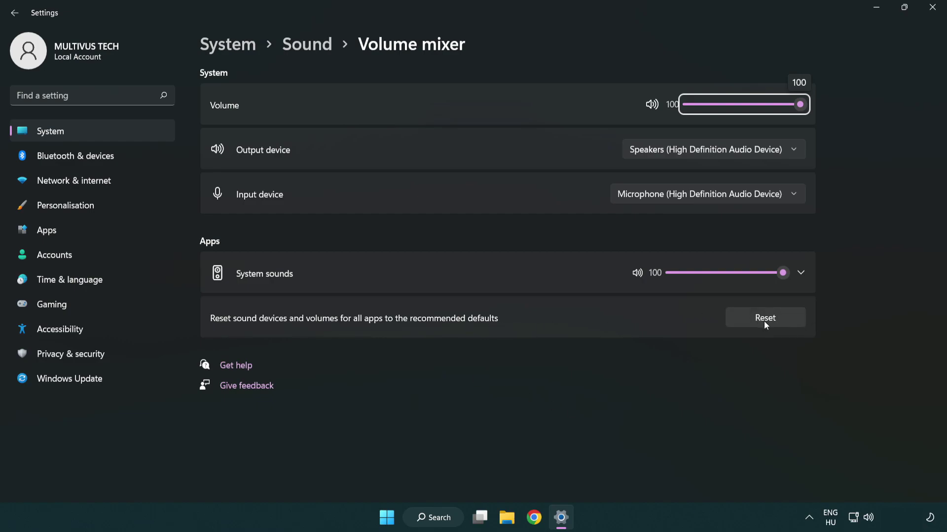
{"action": "left_click", "coordinate": [791, 321]}
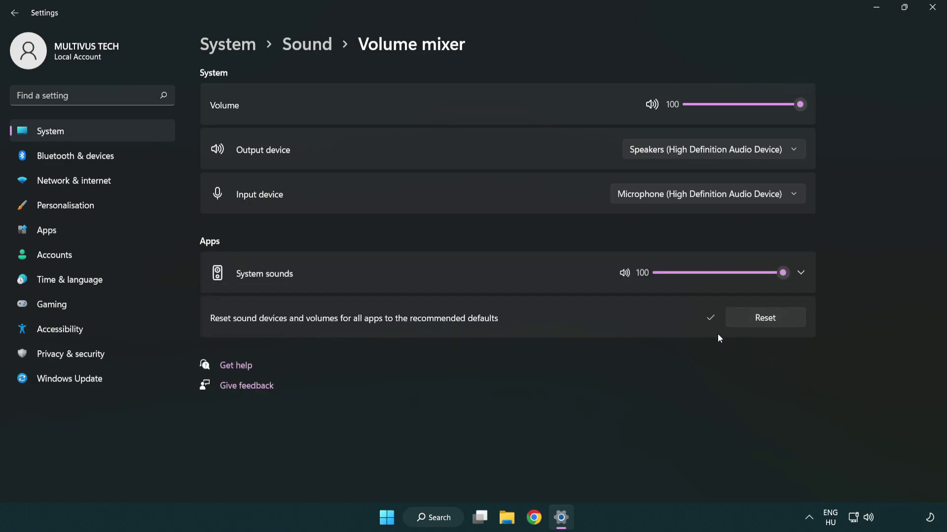
{"action": "left_click", "coordinate": [936, 8]}
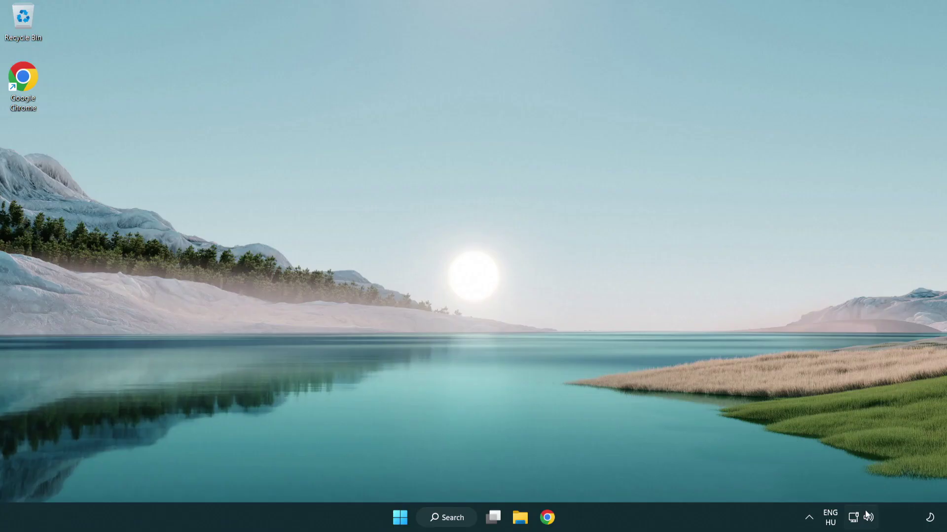
Step: Open Sound settings, set the output volume to 100 and scroll down to the Advanced section
{"action": "right_click", "coordinate": [867, 518]}
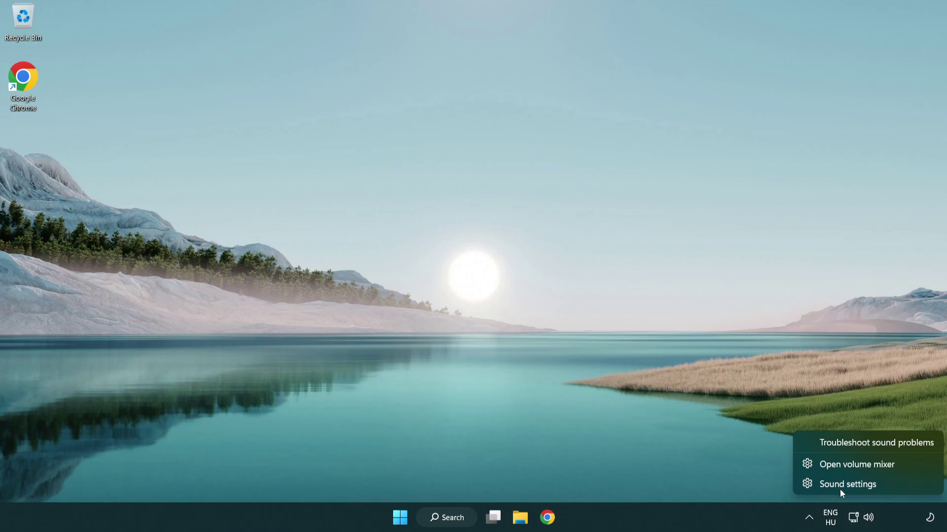
{"action": "left_click", "coordinate": [905, 488]}
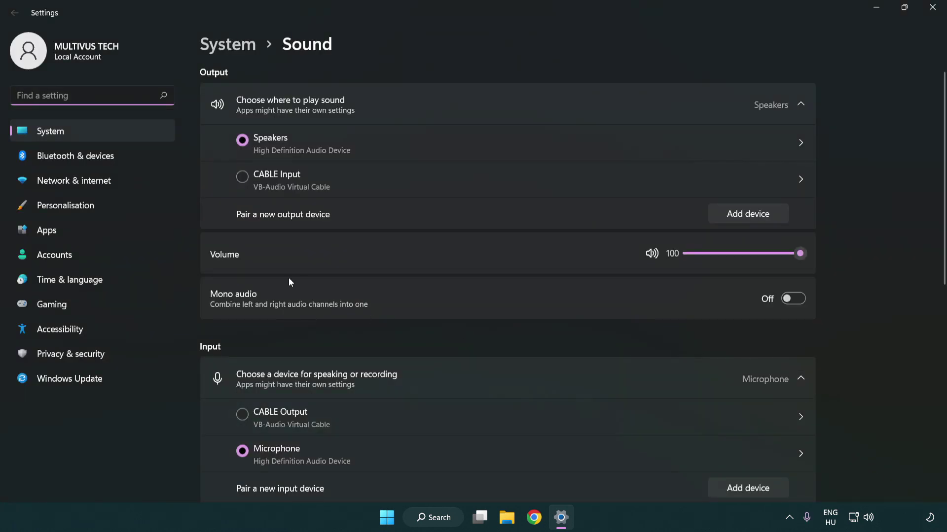
{"action": "left_click_drag", "start_coordinate": [761, 253], "coordinate": [845, 253]}
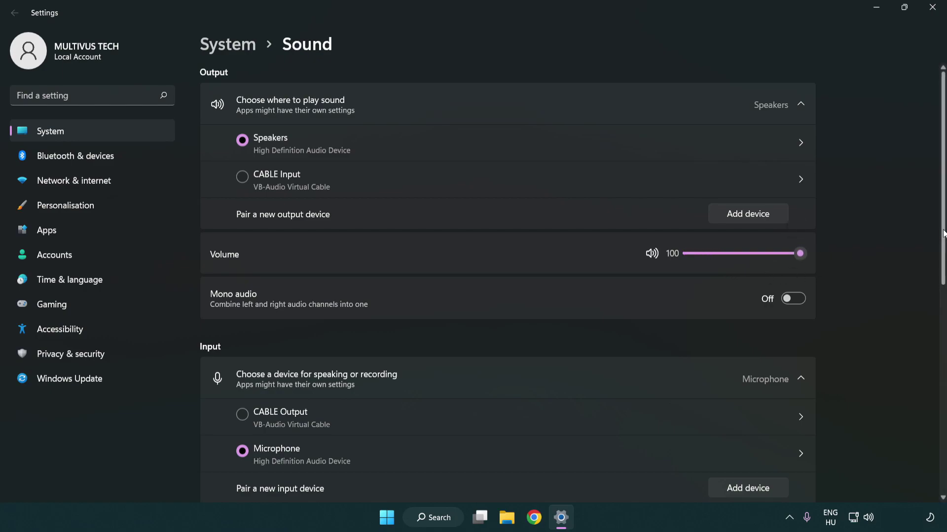
{"action": "scroll", "coordinate": [944, 233], "scroll_direction": "down", "scroll_amount": 5}
{"action": "scroll", "coordinate": [943, 296], "scroll_direction": "down", "scroll_amount": 2}
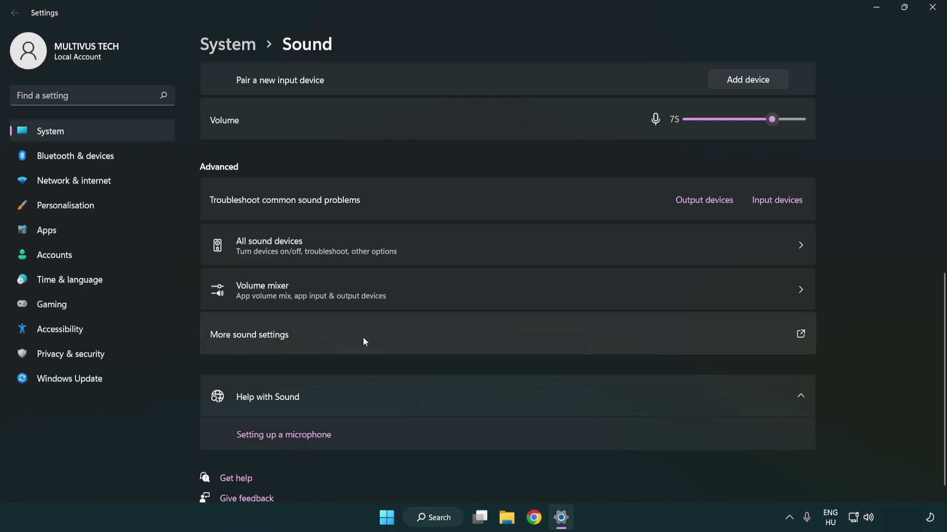
Step: In the Sound dialog's Playback list, disable the CABLE Input device
{"action": "left_click", "coordinate": [364, 341]}
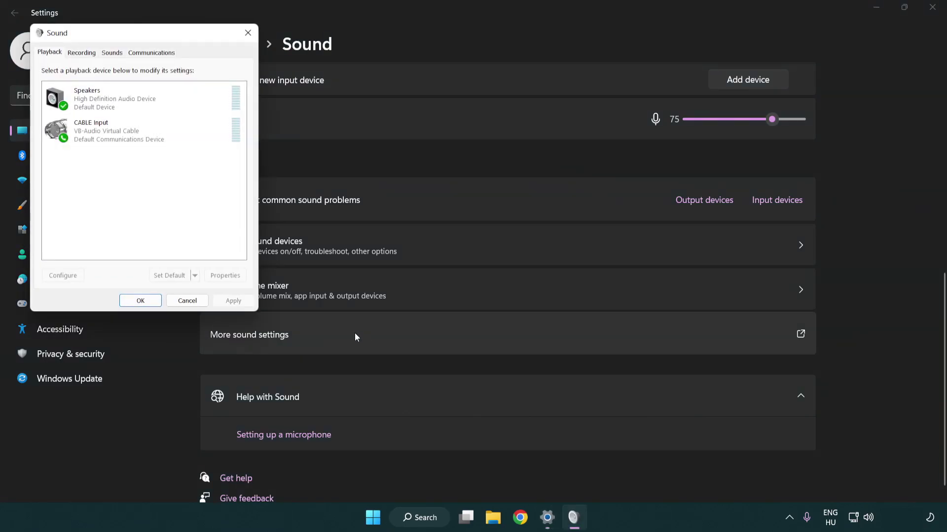
{"action": "left_click_drag", "start_coordinate": [168, 36], "coordinate": [486, 125]}
{"action": "left_click", "coordinate": [455, 226]}
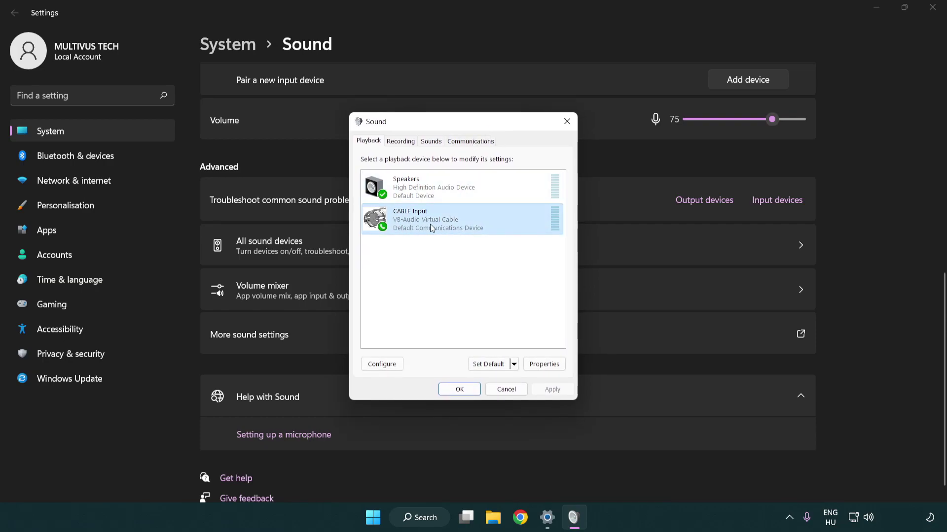
{"action": "right_click", "coordinate": [430, 225]}
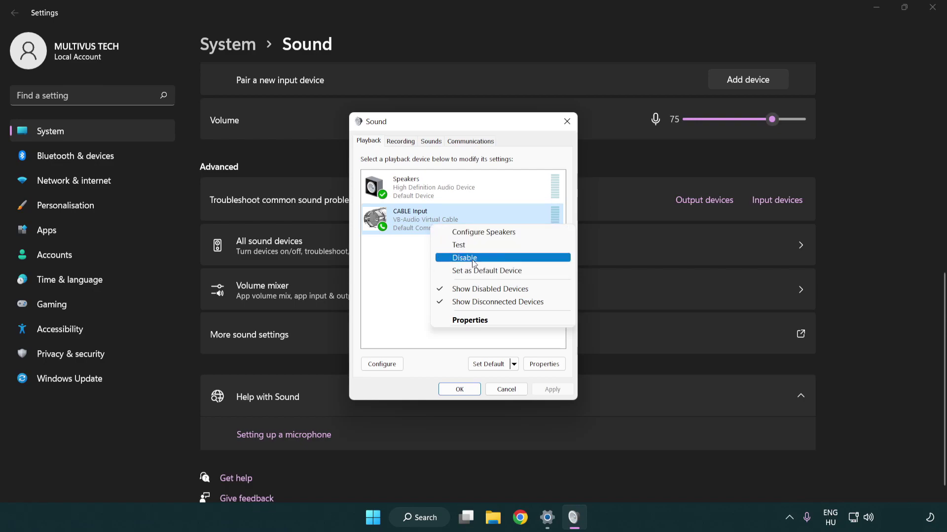
{"action": "left_click", "coordinate": [489, 263]}
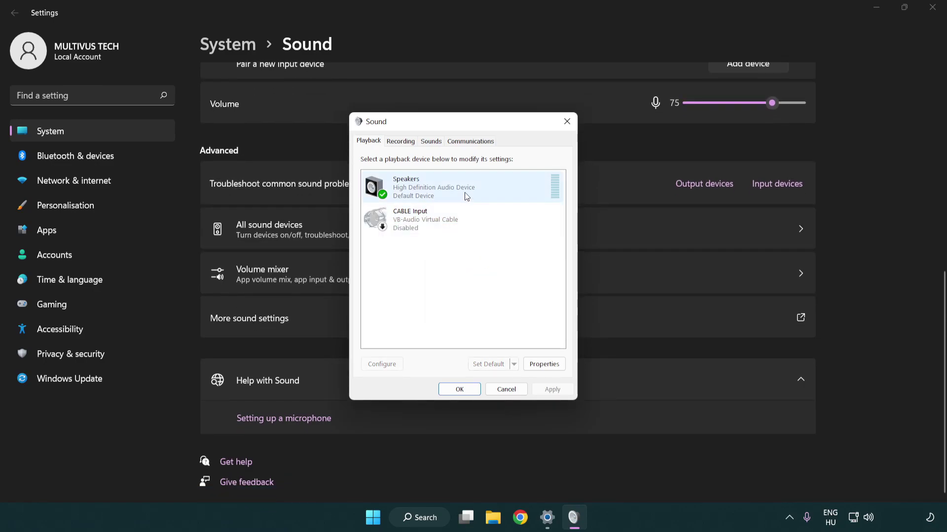
Step: Configure the Speakers as 7.1 Surround, keeping front and surround speakers full-range
{"action": "right_click", "coordinate": [481, 187]}
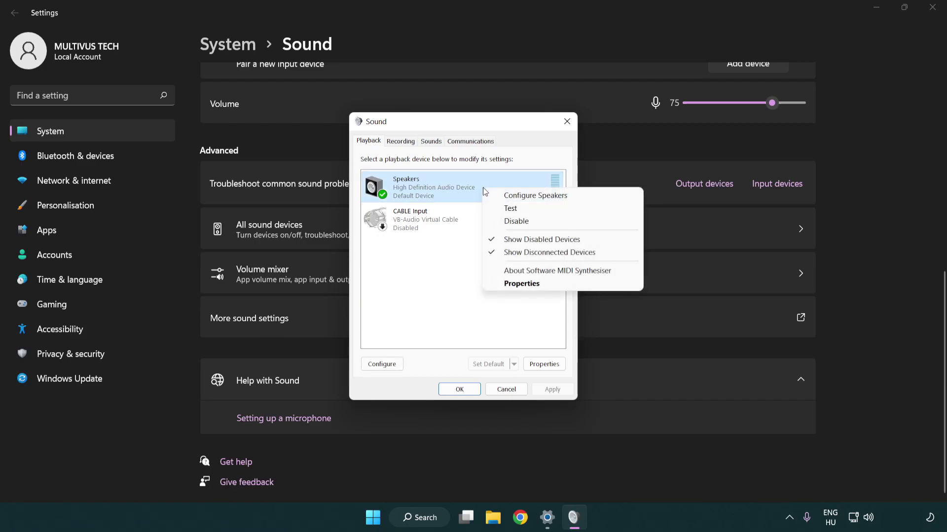
{"action": "left_click", "coordinate": [520, 197]}
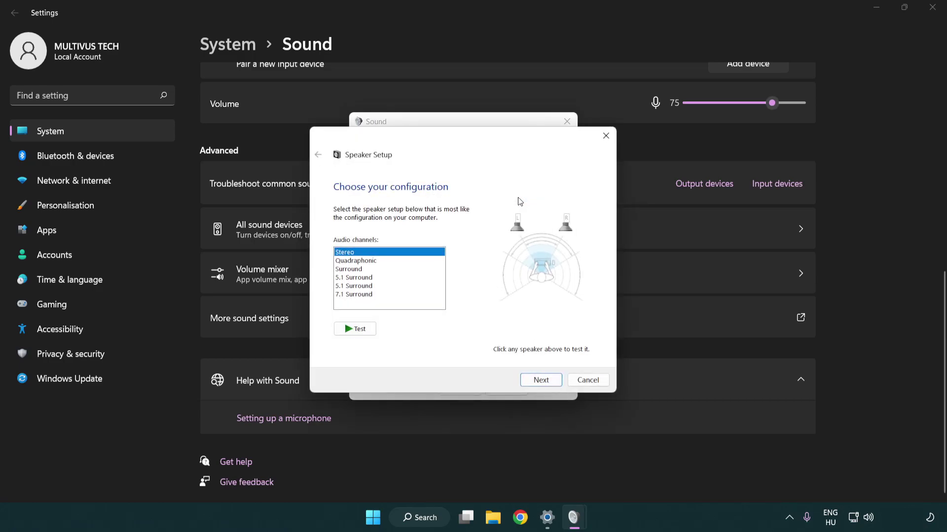
{"action": "left_click", "coordinate": [377, 278]}
{"action": "left_click", "coordinate": [376, 295]}
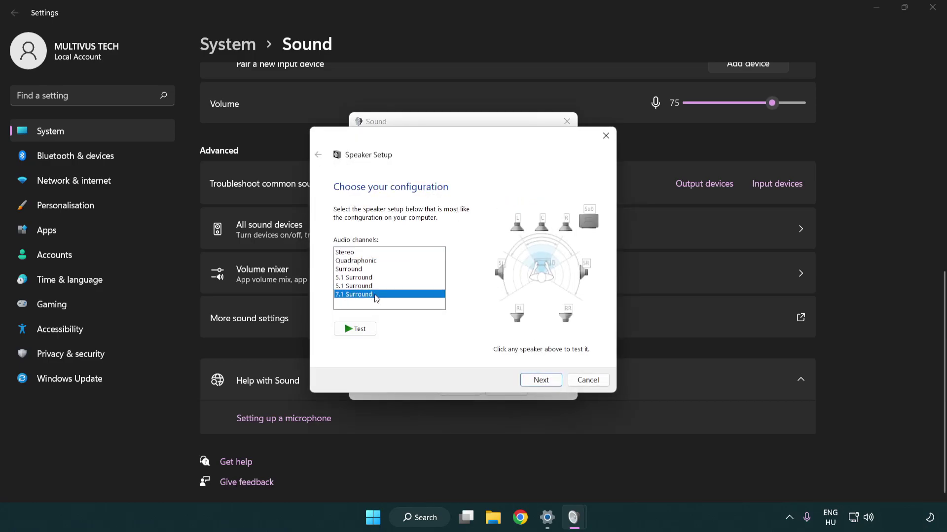
{"action": "left_click", "coordinate": [540, 382]}
{"action": "left_click", "coordinate": [541, 380]}
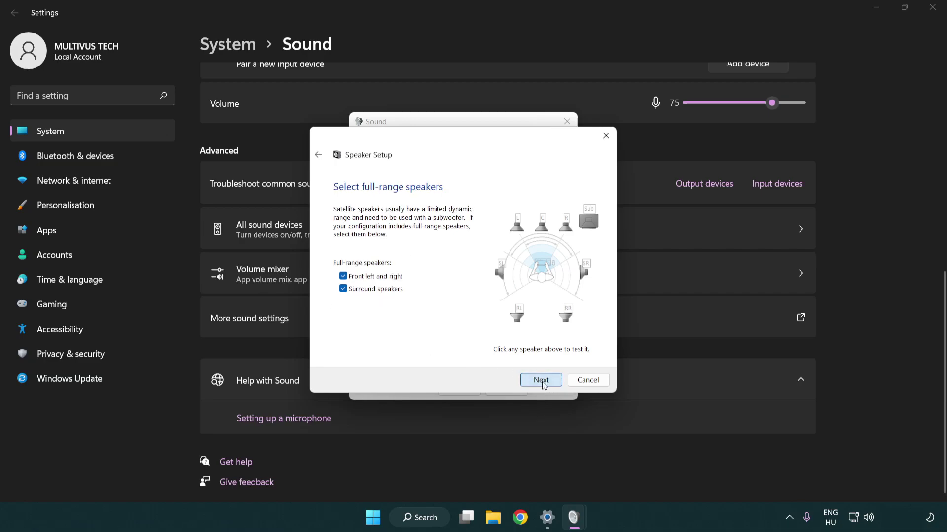
{"action": "left_click", "coordinate": [529, 379]}
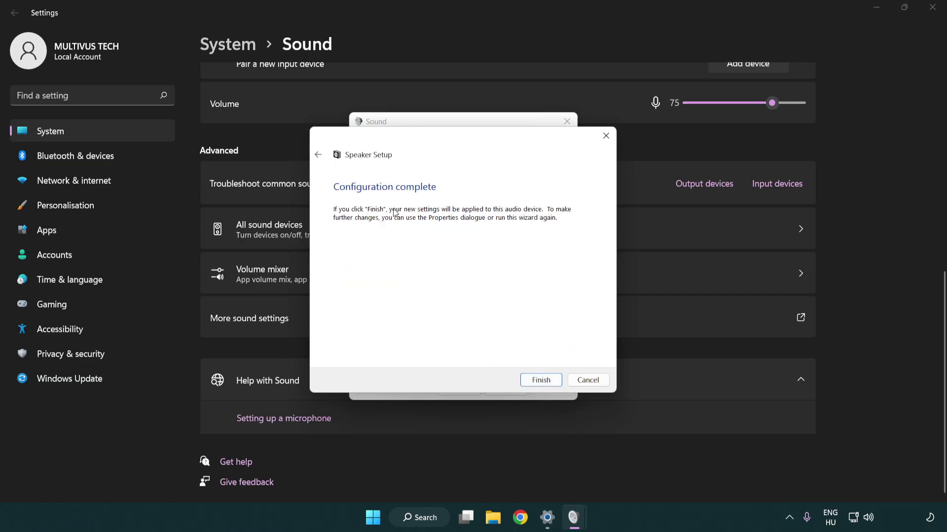
{"action": "left_click", "coordinate": [541, 380]}
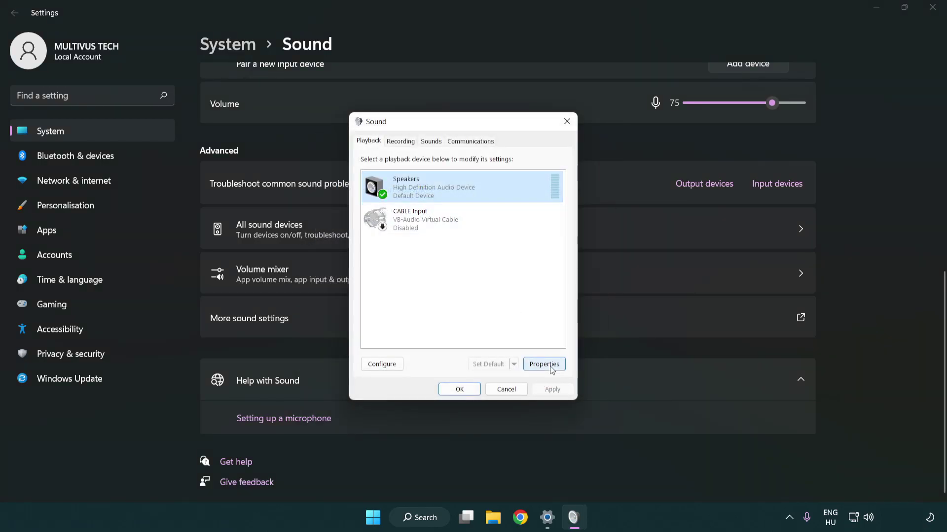
Step: Open the Speakers properties and disable all audio enhancements
{"action": "left_click", "coordinate": [545, 365]}
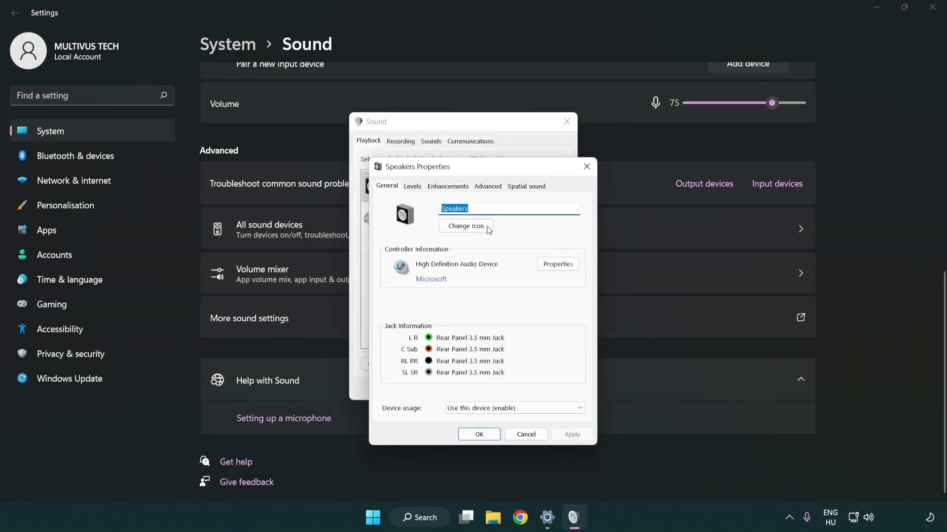
{"action": "left_click_drag", "start_coordinate": [477, 170], "coordinate": [461, 130]}
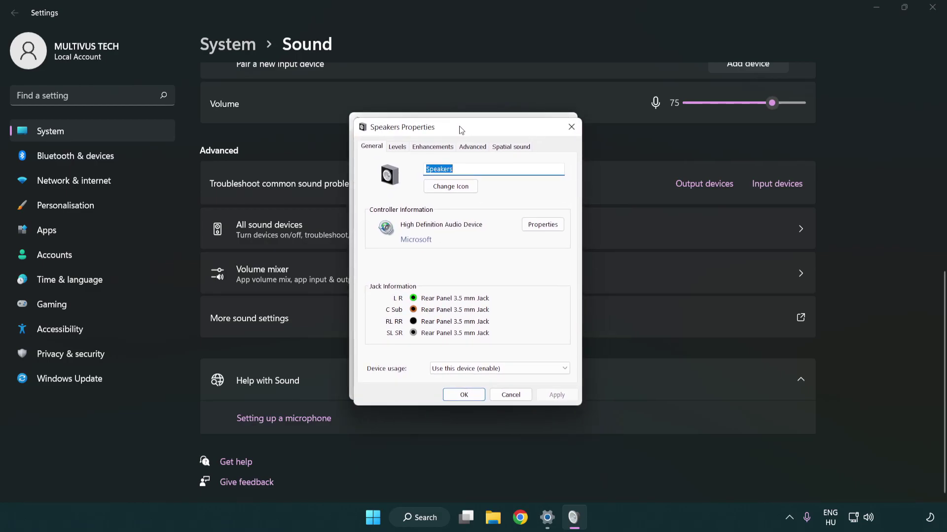
{"action": "left_click", "coordinate": [437, 146]}
{"action": "left_click", "coordinate": [373, 198]}
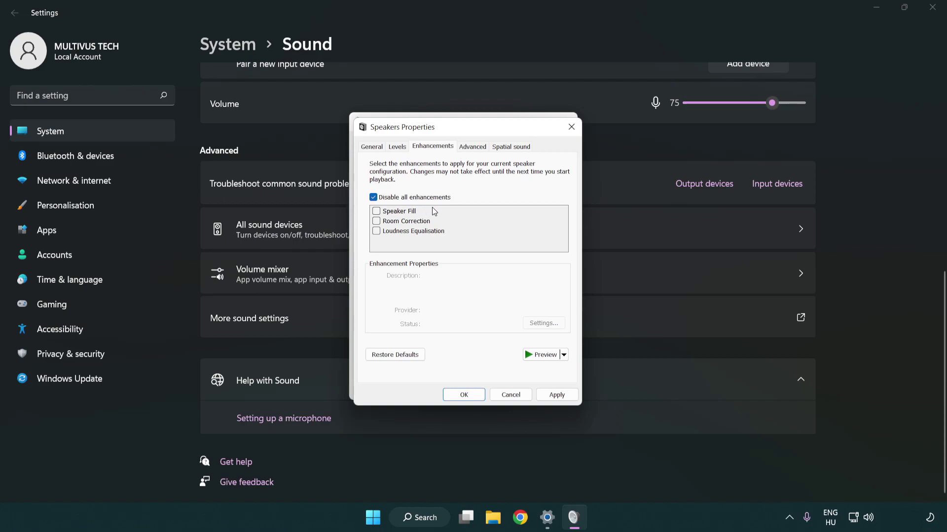
Step: Apply the 16 bit, 48000 Hz (DVD Quality) default format, then close Sound and Settings
{"action": "left_click", "coordinate": [475, 148]}
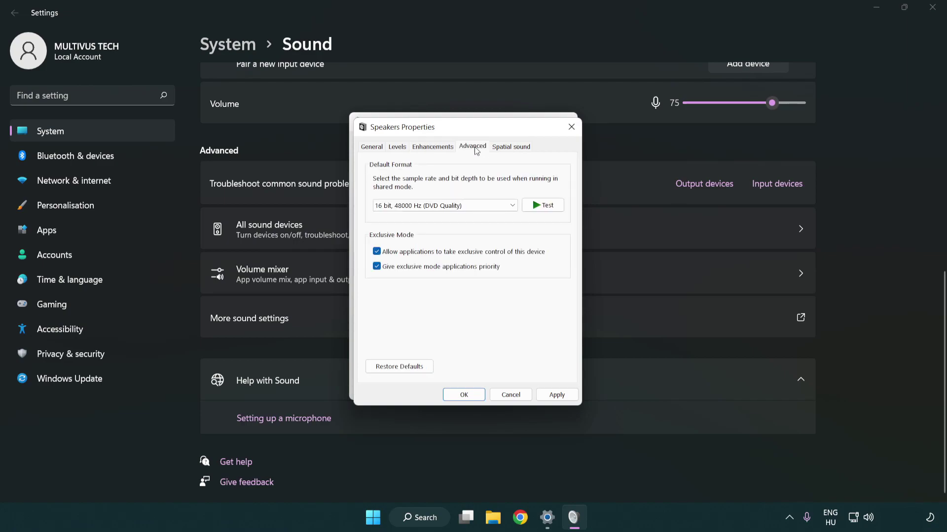
{"action": "left_click", "coordinate": [419, 206]}
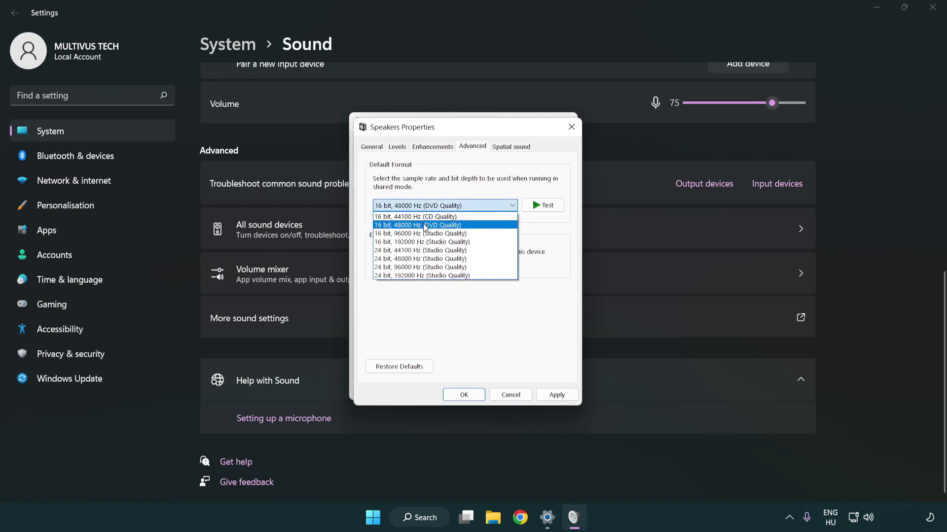
{"action": "left_click", "coordinate": [425, 226]}
{"action": "left_click", "coordinate": [555, 394]}
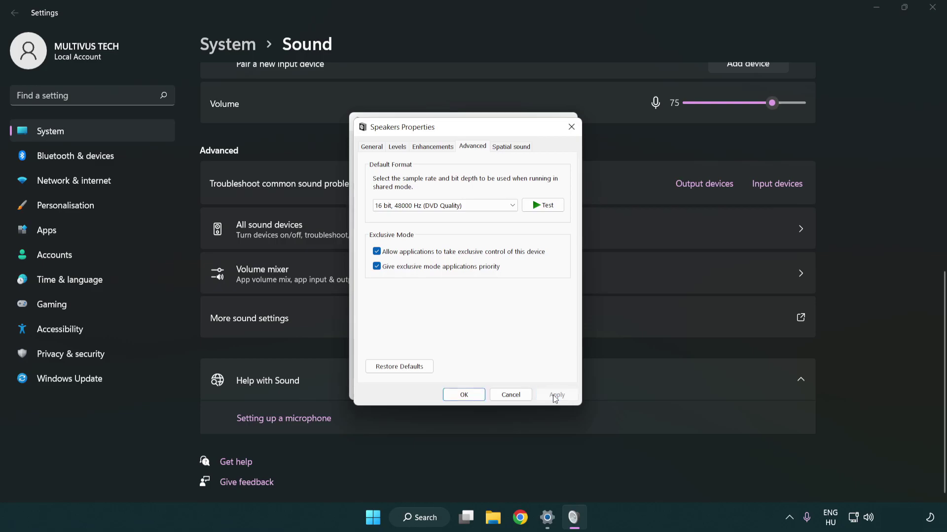
{"action": "left_click", "coordinate": [465, 396]}
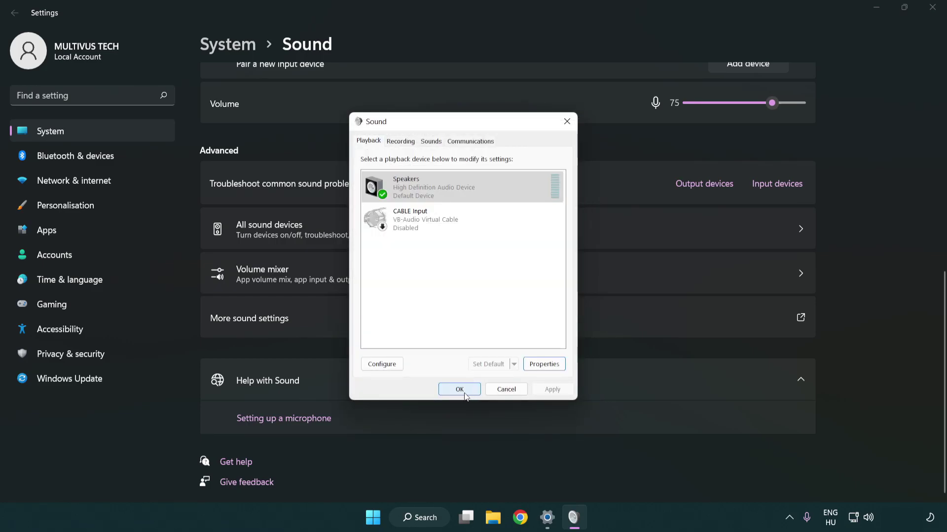
{"action": "left_click", "coordinate": [461, 392]}
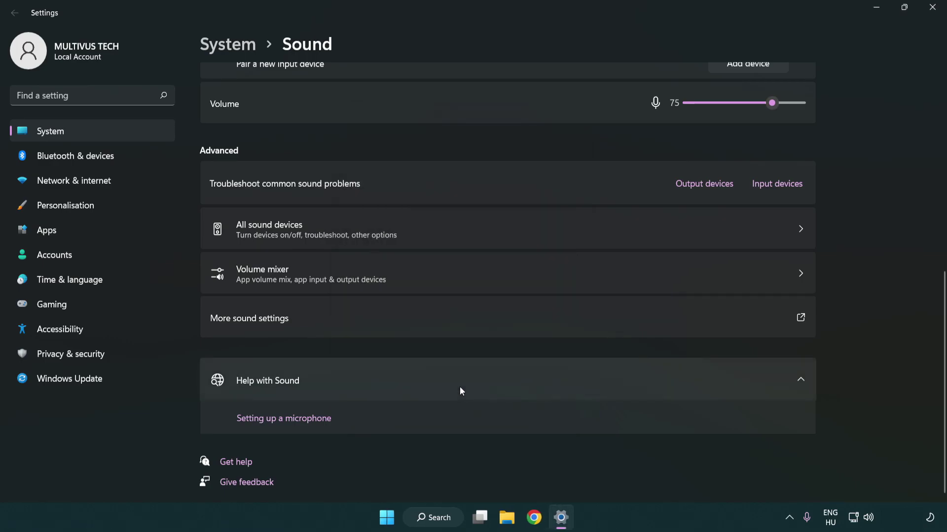
{"action": "left_click", "coordinate": [931, 8]}
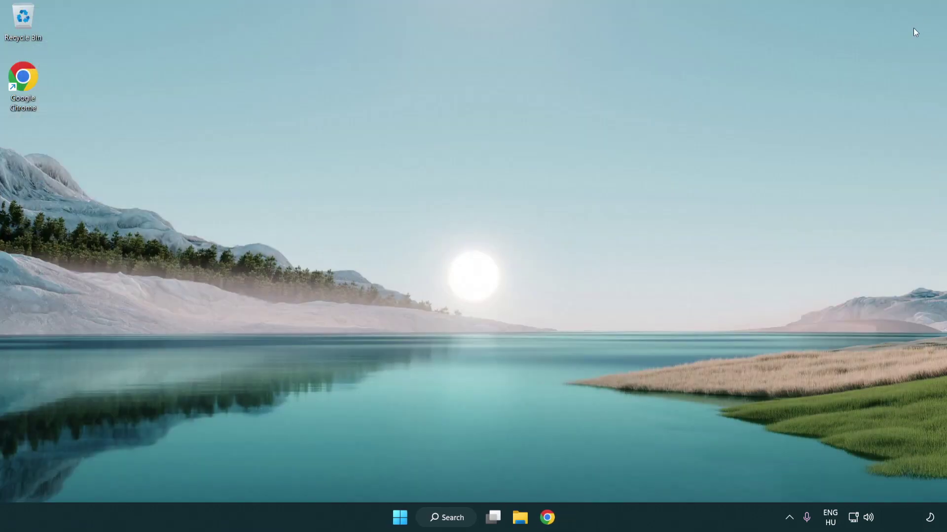
Step: Search for 'device manager' and open Device Manager from the results
{"action": "left_click", "coordinate": [400, 520]}
{"action": "left_click", "coordinate": [626, 476]}
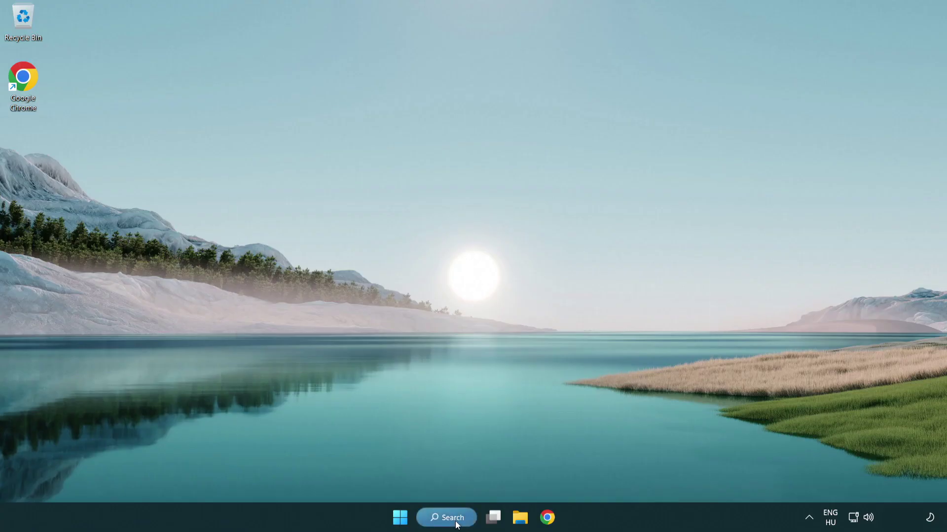
{"action": "left_click", "coordinate": [457, 524]}
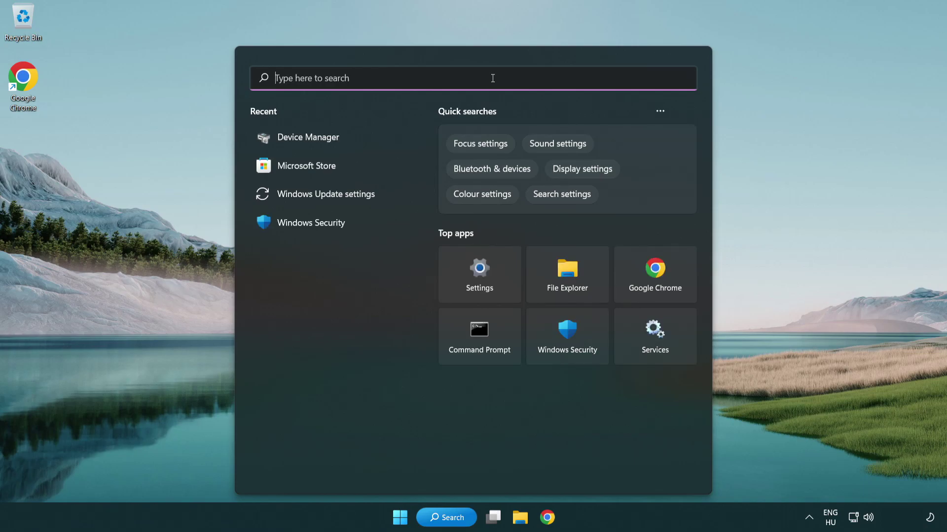
{"action": "type", "text": "device manager"}
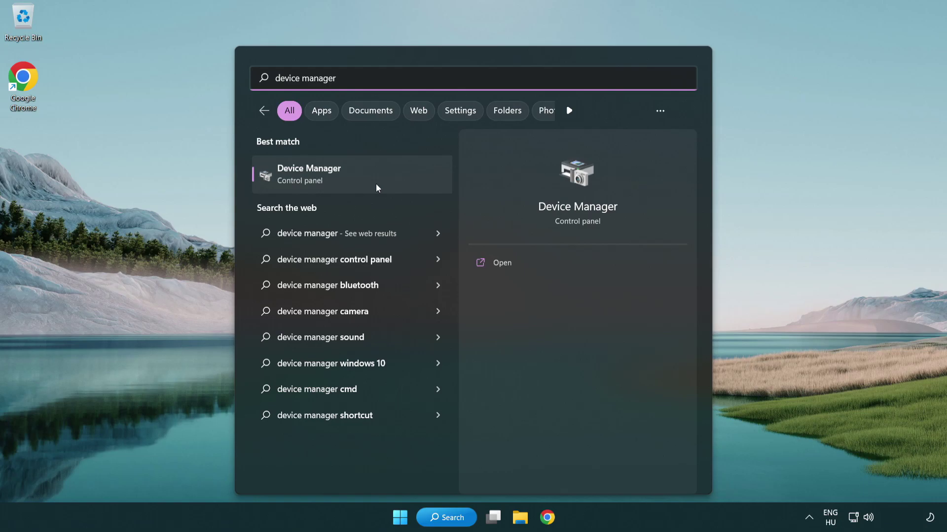
{"action": "left_click", "coordinate": [388, 180]}
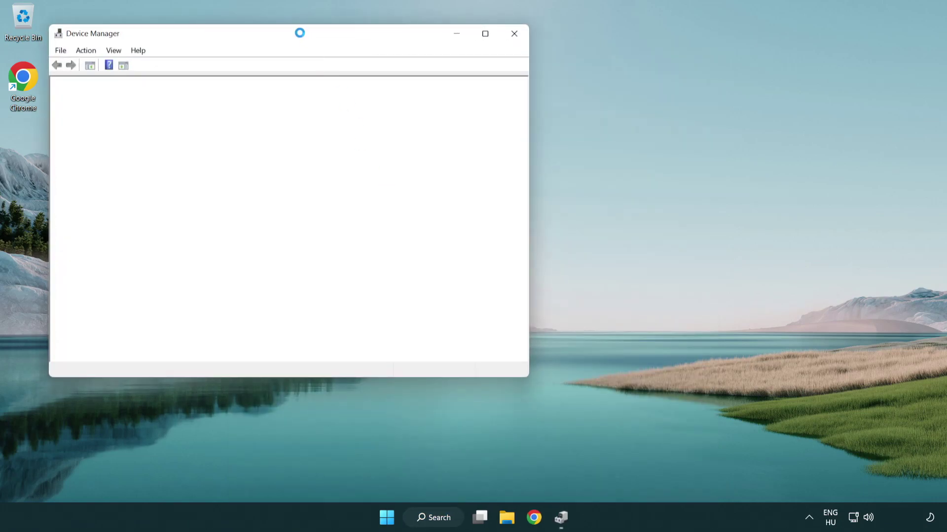
Step: Expand Sound, video and game controllers and bring up the High Definition Audio Device's context menu
{"action": "left_click_drag", "start_coordinate": [300, 32], "coordinate": [479, 88]}
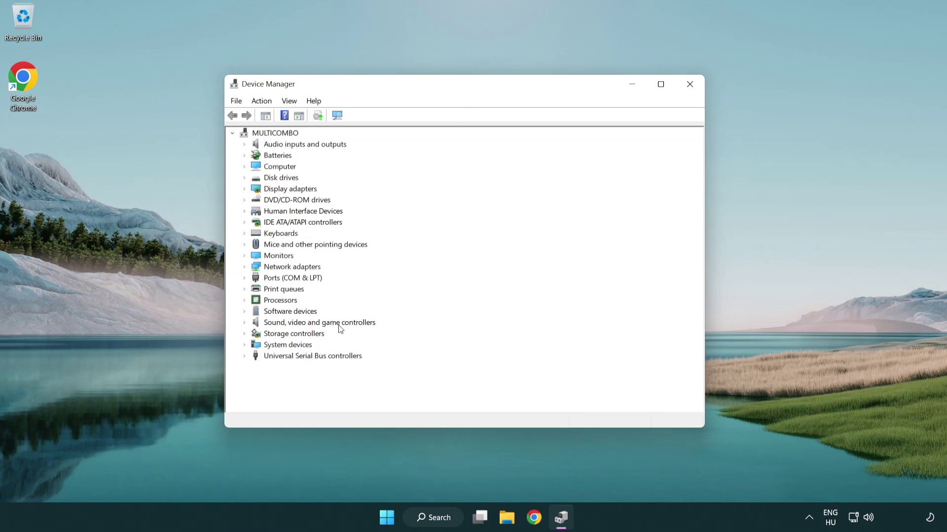
{"action": "left_click", "coordinate": [262, 323]}
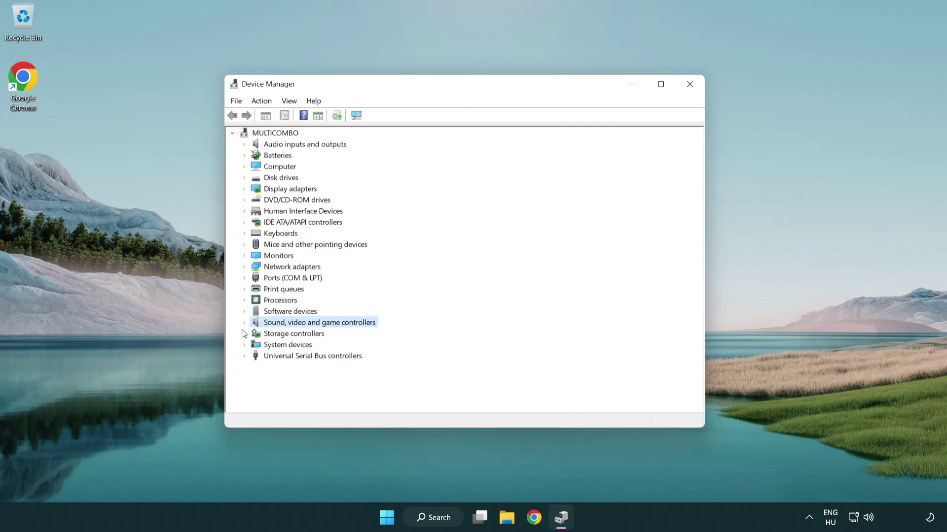
{"action": "left_click", "coordinate": [245, 323]}
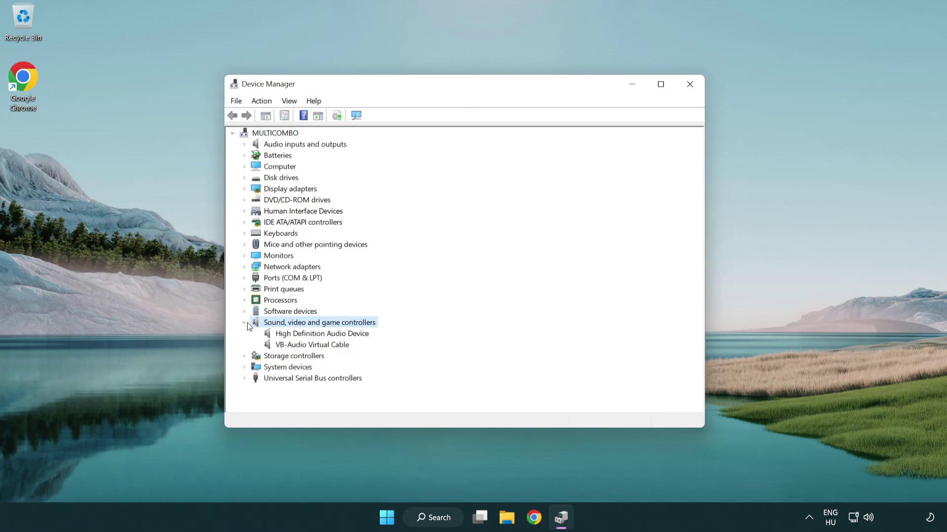
{"action": "left_click", "coordinate": [294, 336]}
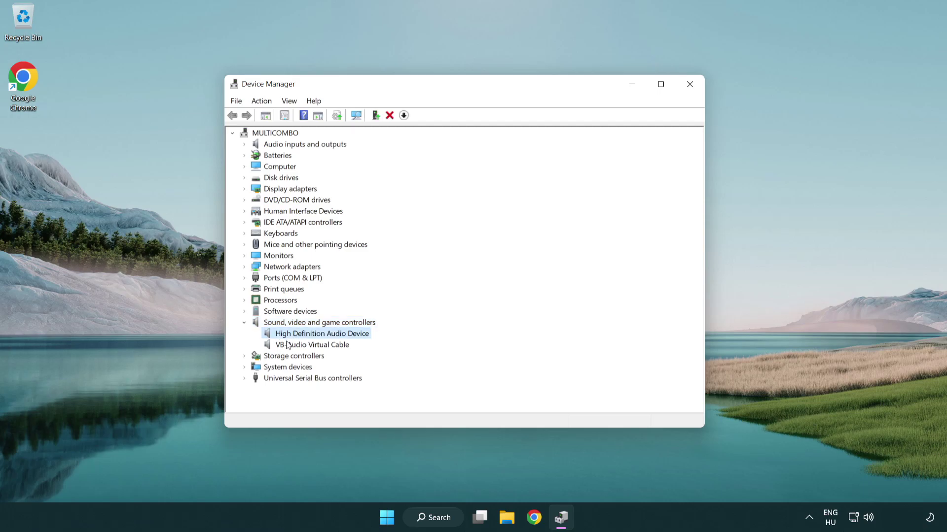
{"action": "right_click", "coordinate": [331, 337]}
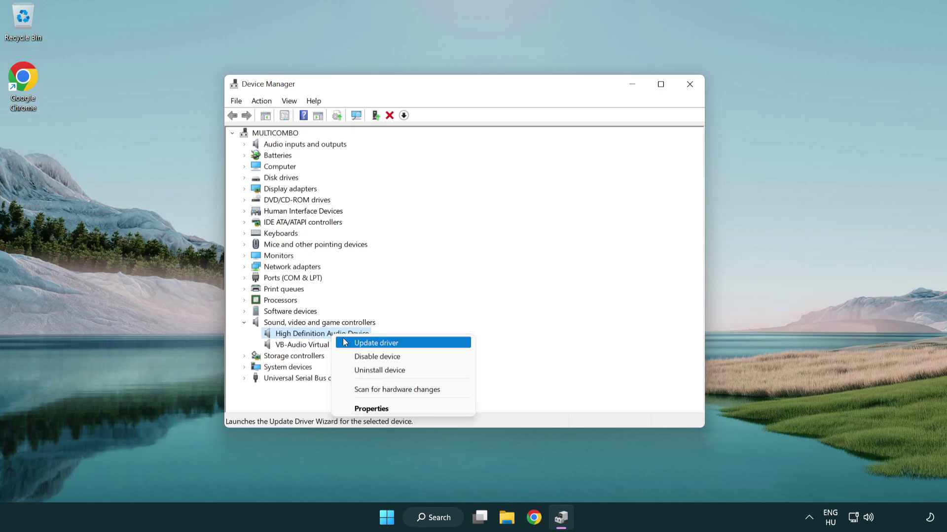
Step: Reinstall the High Definition Audio Device driver by picking it from the list of drivers on this computer
{"action": "left_click", "coordinate": [408, 344]}
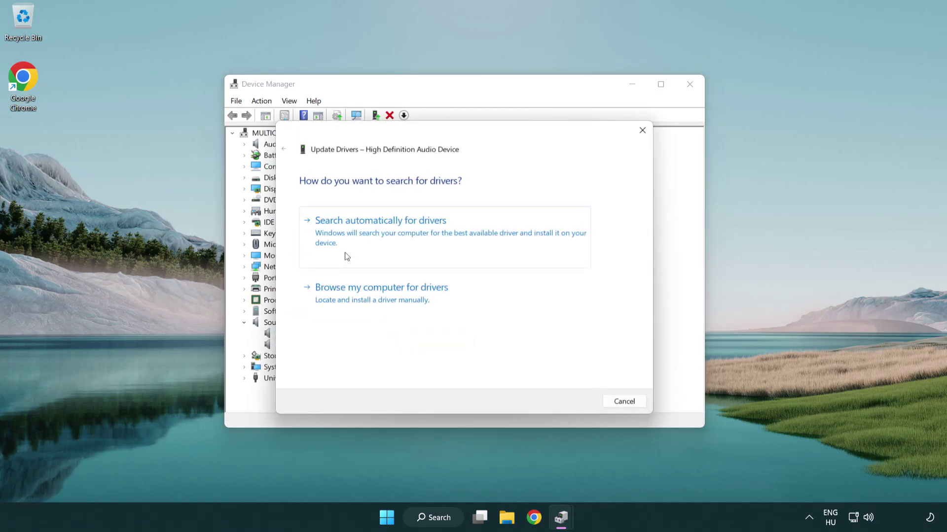
{"action": "left_click", "coordinate": [384, 310]}
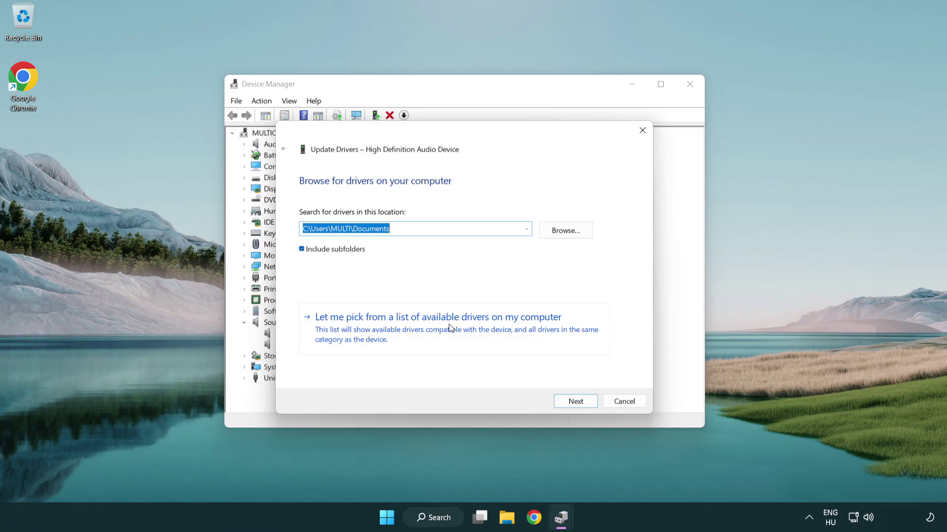
{"action": "left_click", "coordinate": [456, 336]}
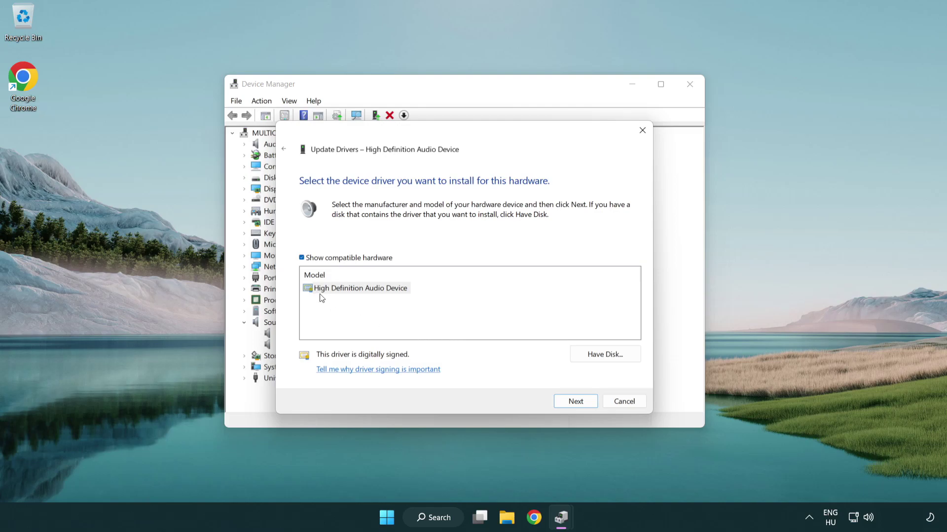
{"action": "left_click", "coordinate": [303, 291]}
{"action": "left_click", "coordinate": [302, 290]}
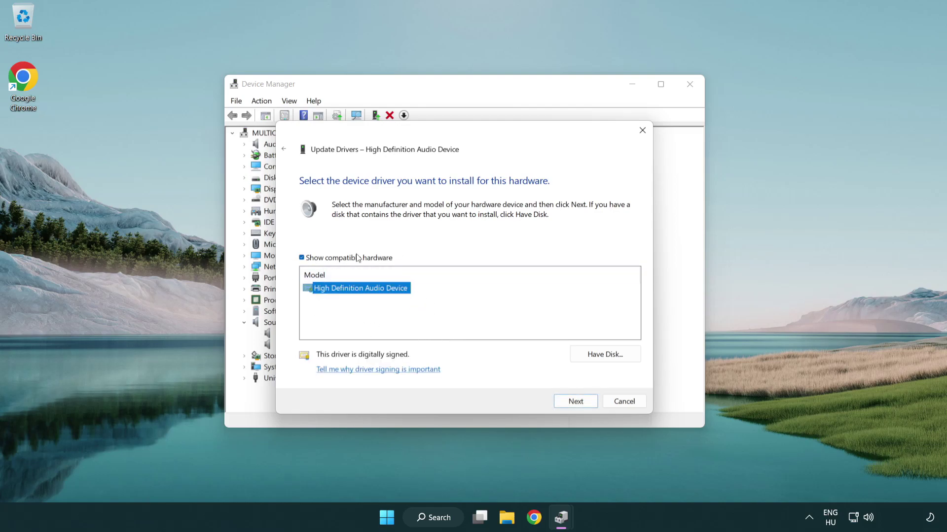
{"action": "left_click", "coordinate": [587, 405]}
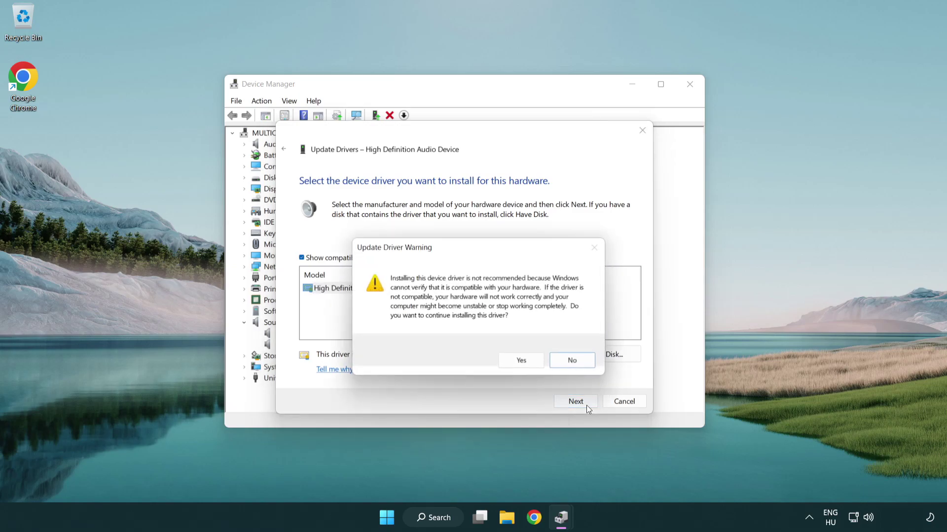
{"action": "left_click", "coordinate": [519, 363]}
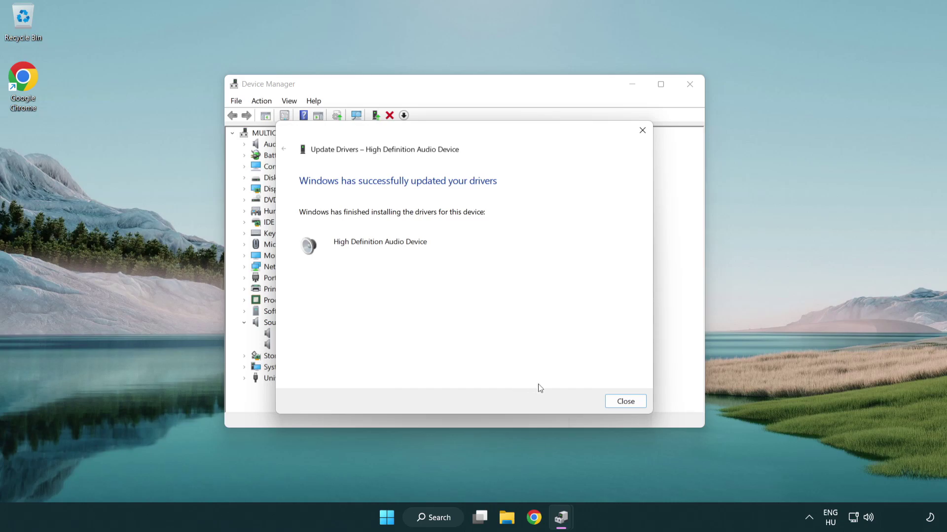
{"action": "left_click", "coordinate": [626, 404]}
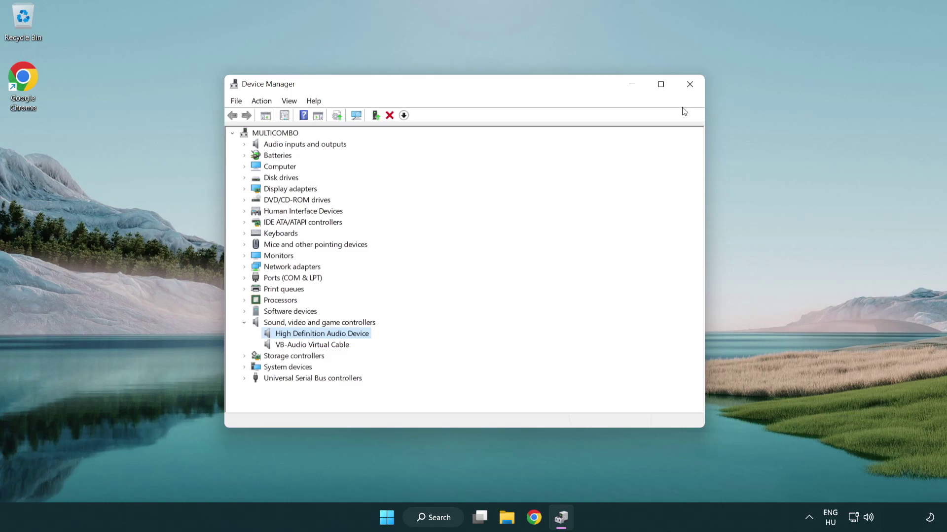
Step: Close Device Manager and view the Start menu's Sleep, Shut down and Restart options
{"action": "left_click", "coordinate": [690, 84]}
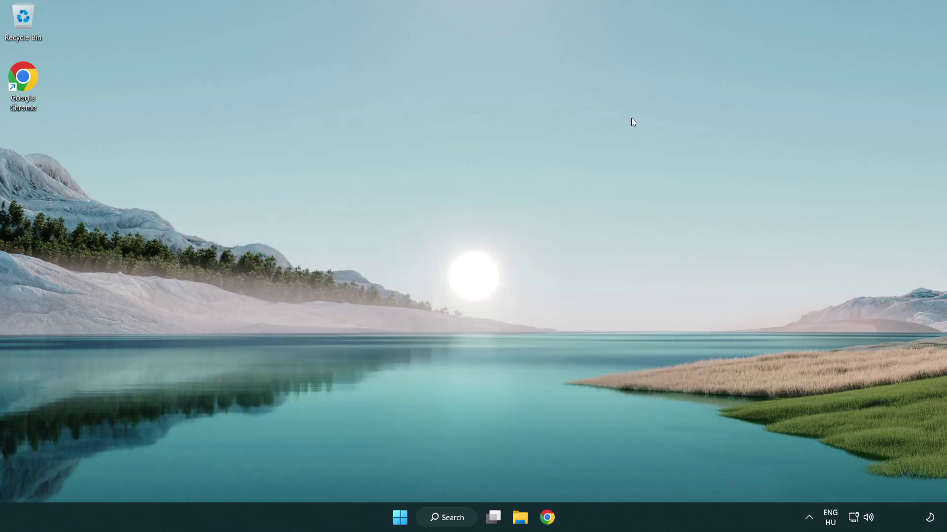
{"action": "left_click", "coordinate": [400, 517]}
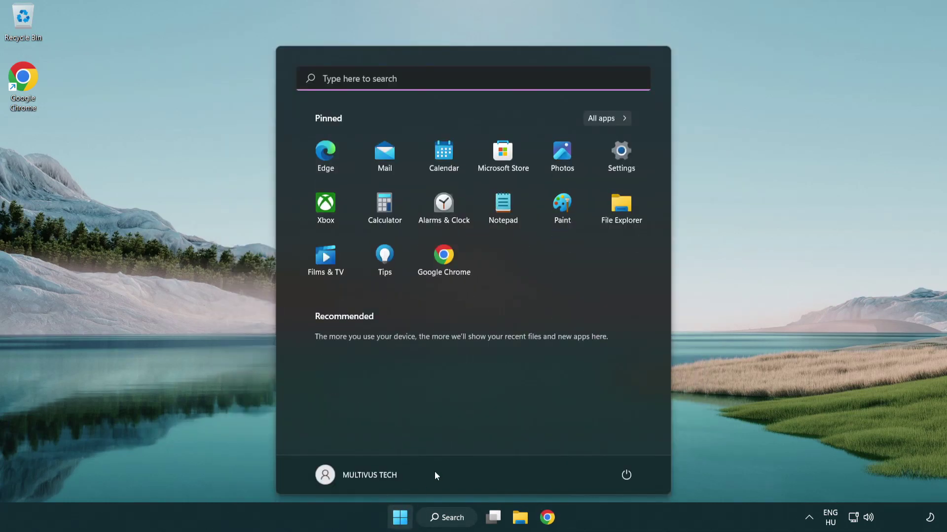
{"action": "left_click", "coordinate": [626, 475]}
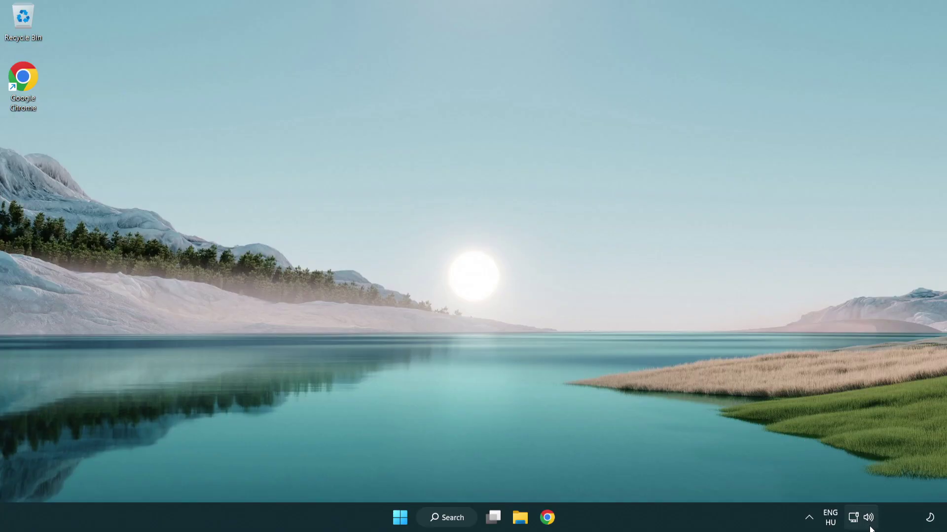
Step: Start the Troubleshoot sound problems tool from the taskbar volume icon's menu
{"action": "right_click", "coordinate": [870, 522]}
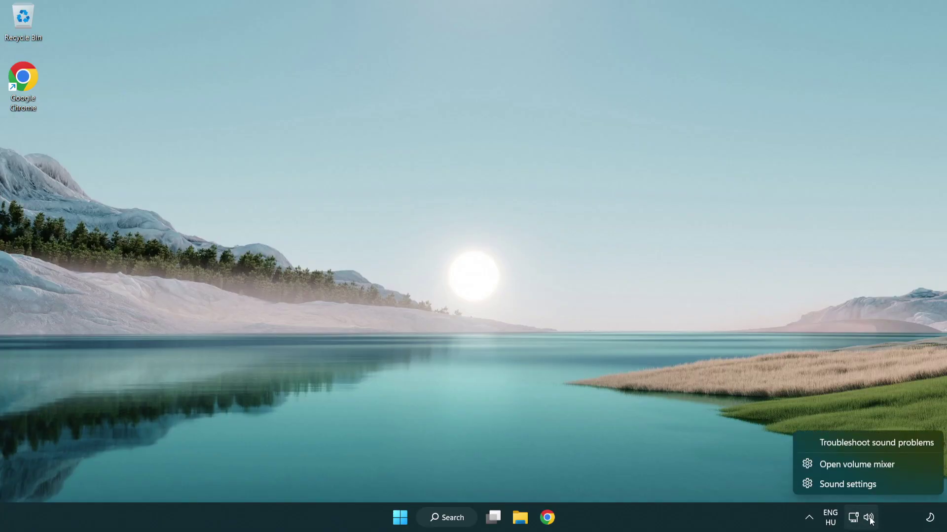
{"action": "left_click", "coordinate": [865, 446]}
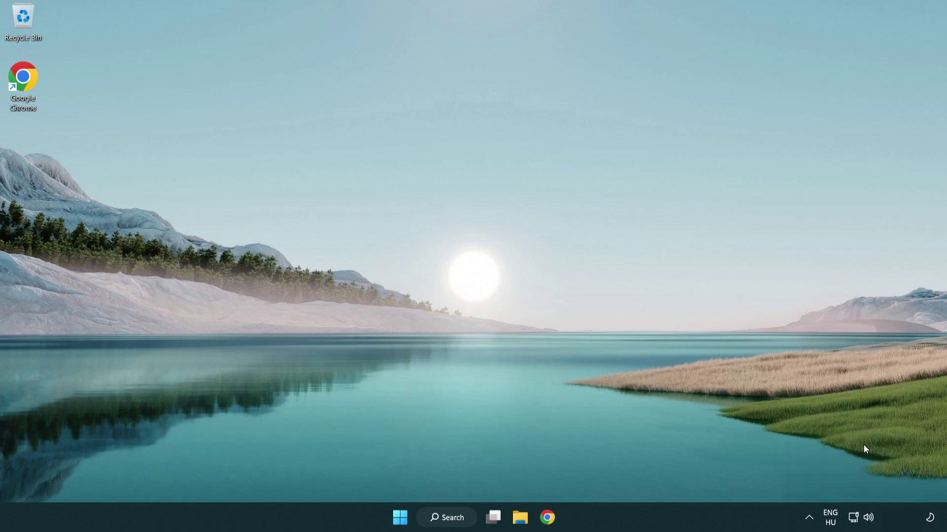